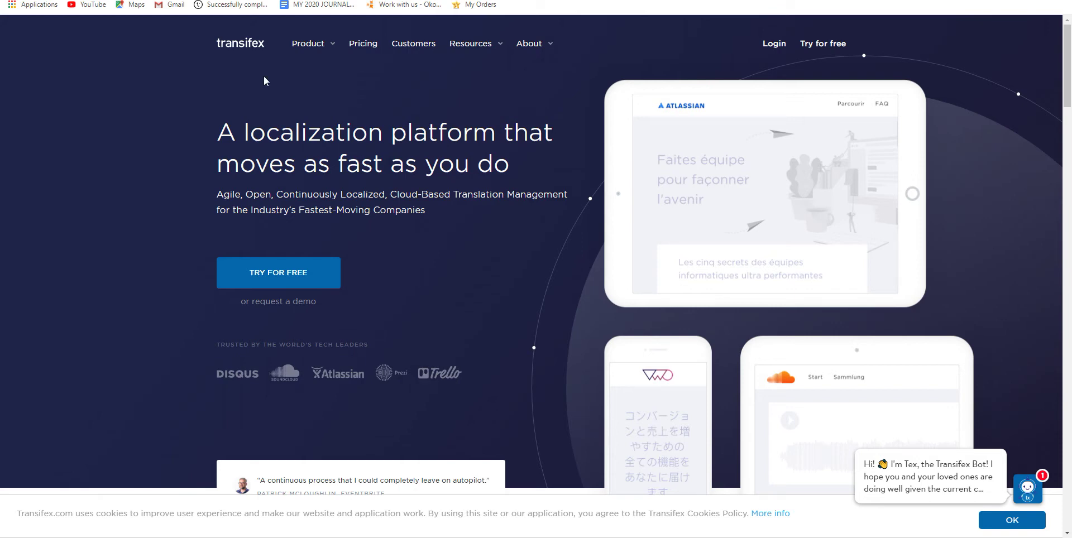
Step: Open the data-model translation link from the job e-mail in Gmail and sign in to Transifex with the prefilled account details
{"action": "left_click_drag", "start_coordinate": [217, 124], "coordinate": [509, 169]}
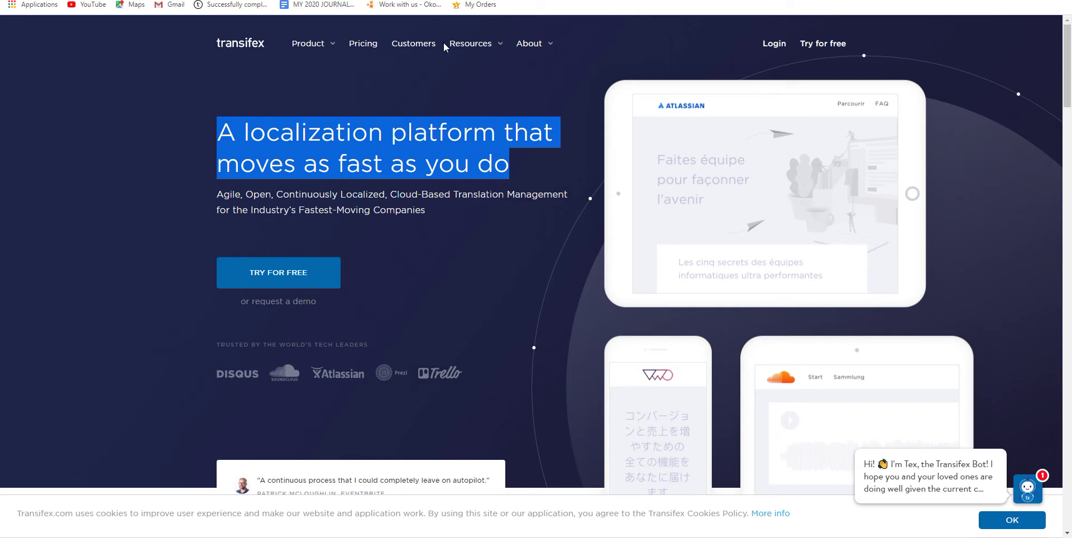
{"action": "key", "text": "ctrl+shift+Tab"}
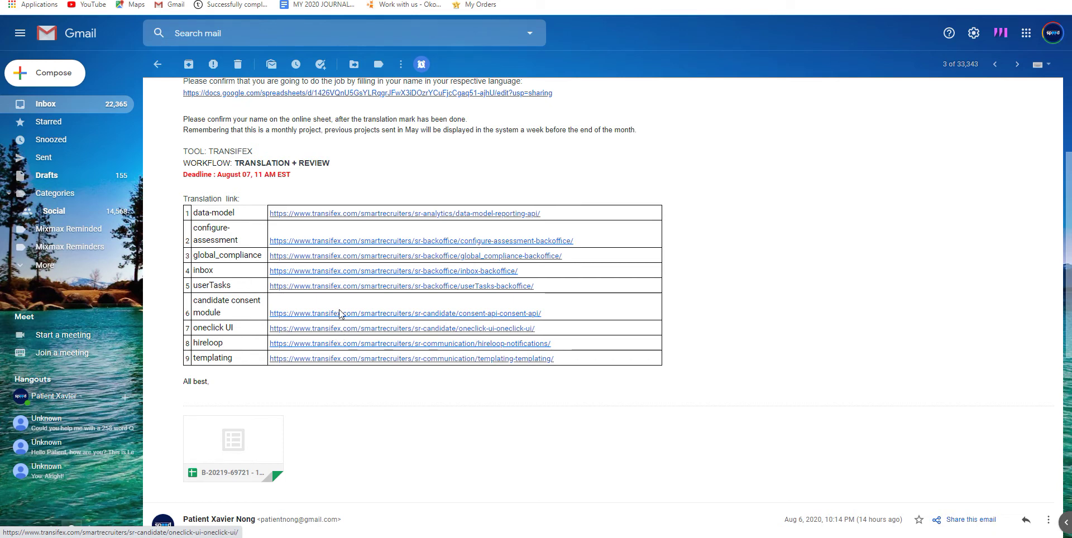
{"action": "left_click", "coordinate": [427, 215]}
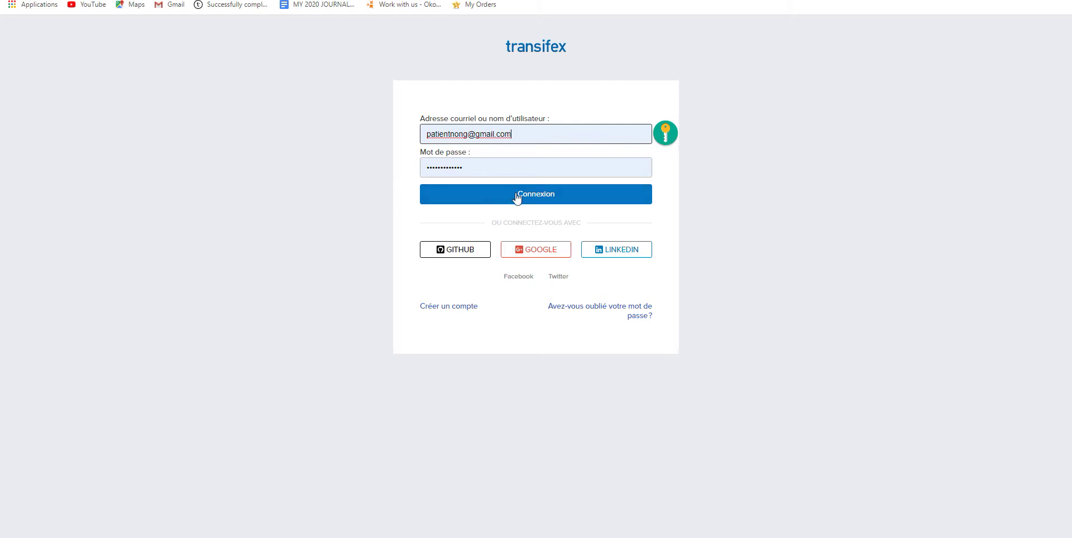
{"action": "left_click", "coordinate": [546, 198]}
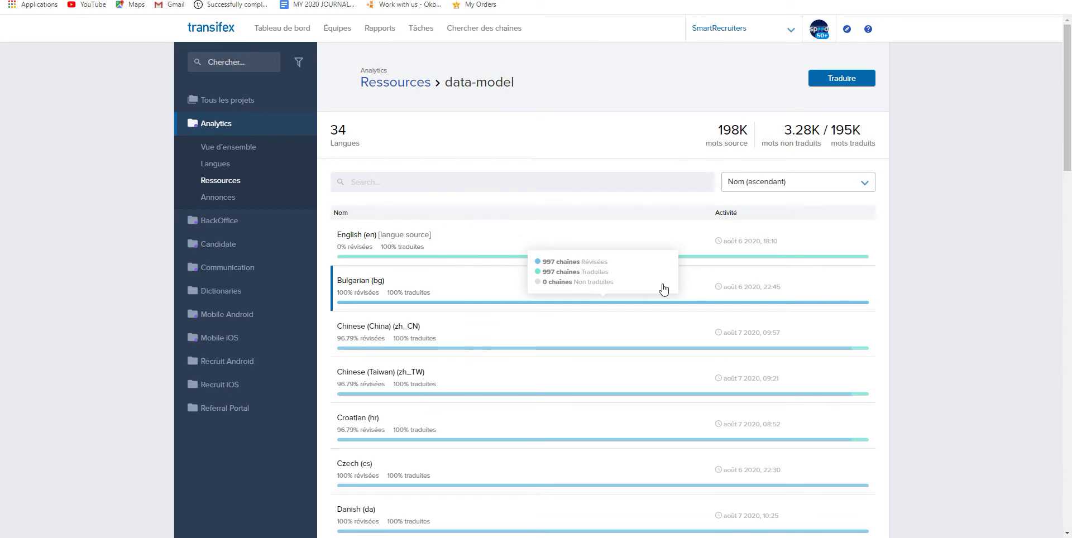
Step: Open the French (Canada) language of the data-model resource in the translation editor
{"action": "scroll", "coordinate": [663, 288], "scroll_direction": "down", "scroll_amount": 6}
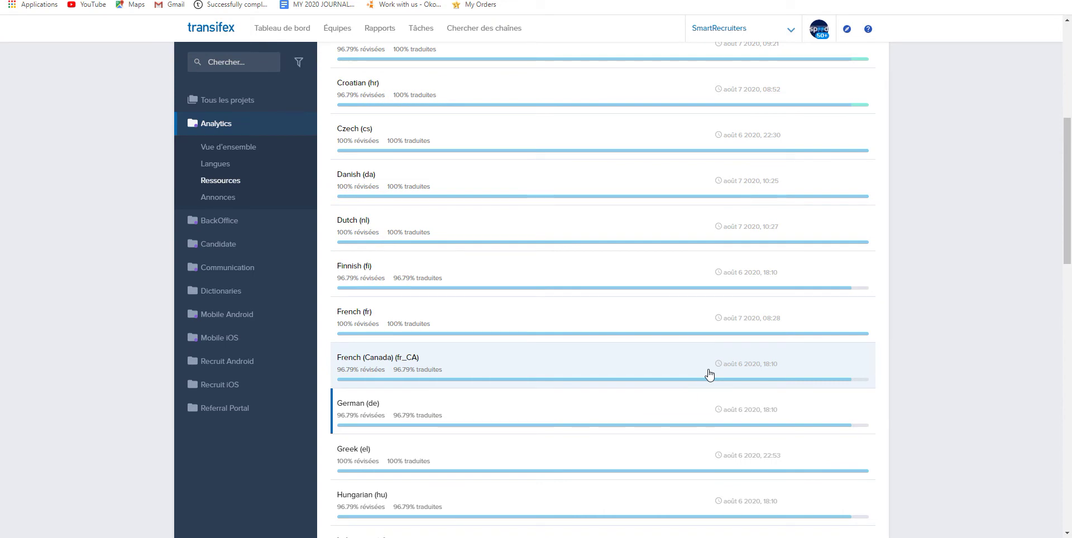
{"action": "left_click", "coordinate": [709, 374]}
{"action": "scroll", "coordinate": [604, 370], "scroll_direction": "up", "scroll_amount": 5}
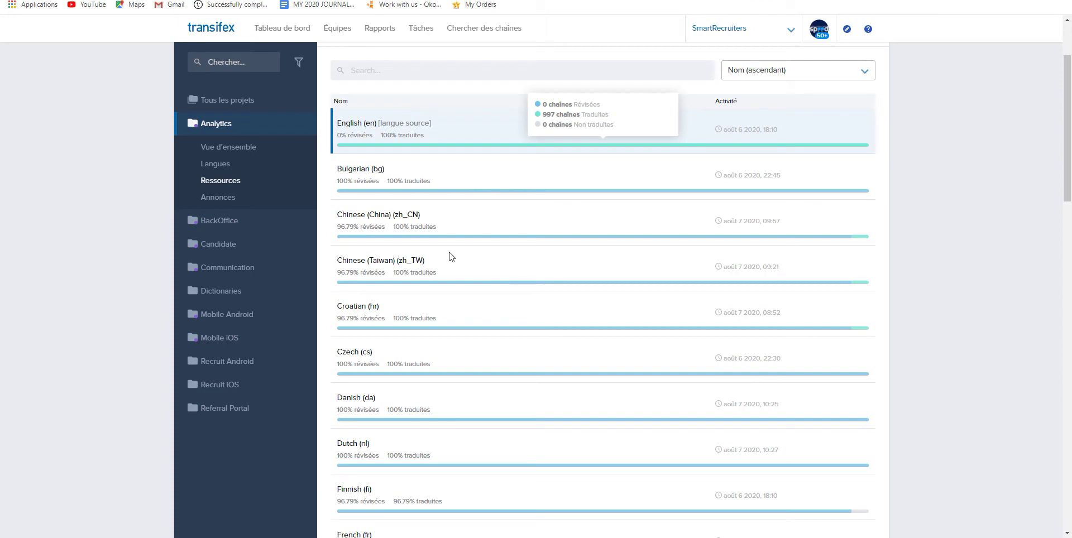
{"action": "scroll", "coordinate": [451, 256], "scroll_direction": "down", "scroll_amount": 6}
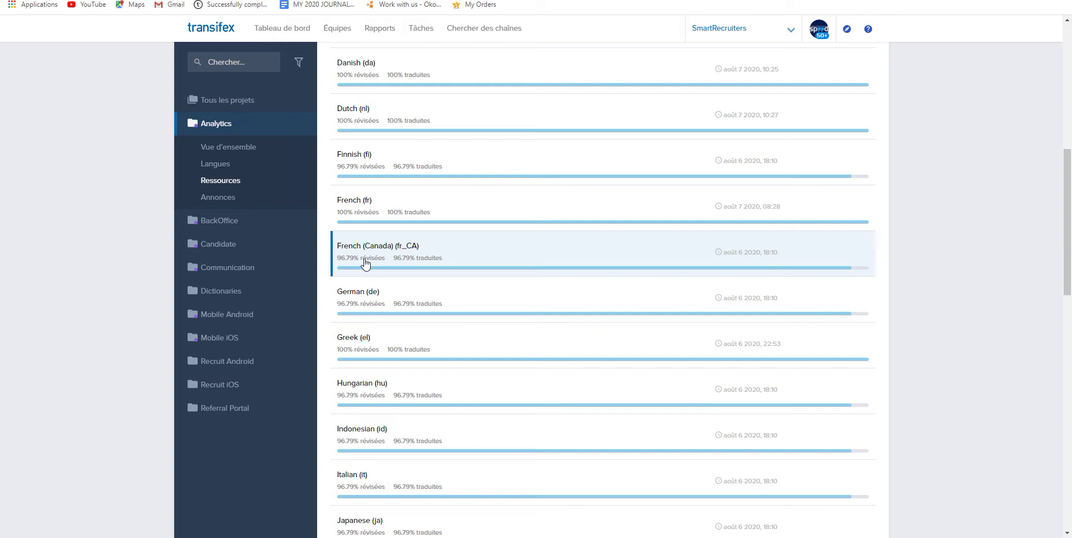
{"action": "left_click", "coordinate": [504, 264]}
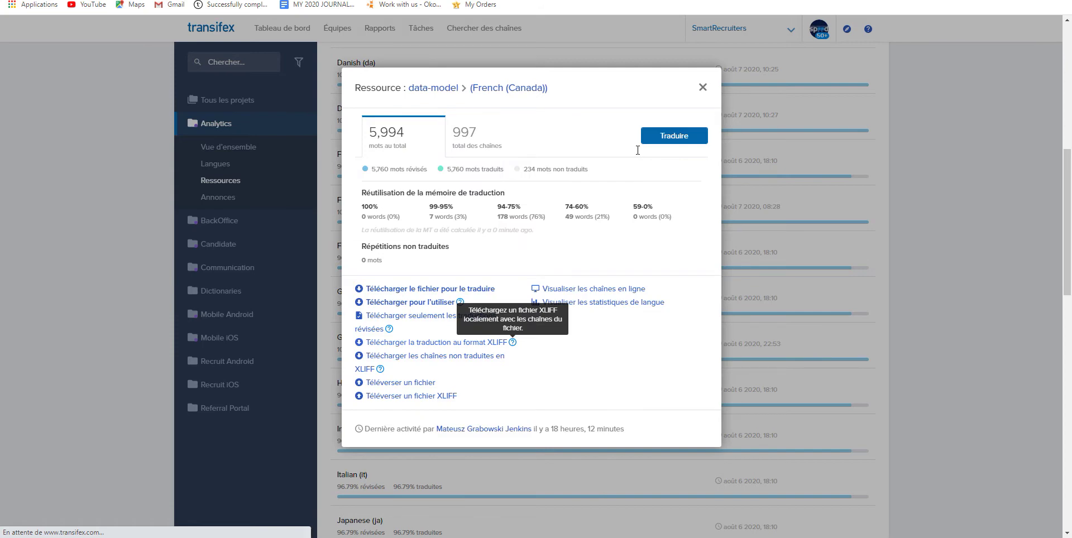
{"action": "key", "text": "Escape"}
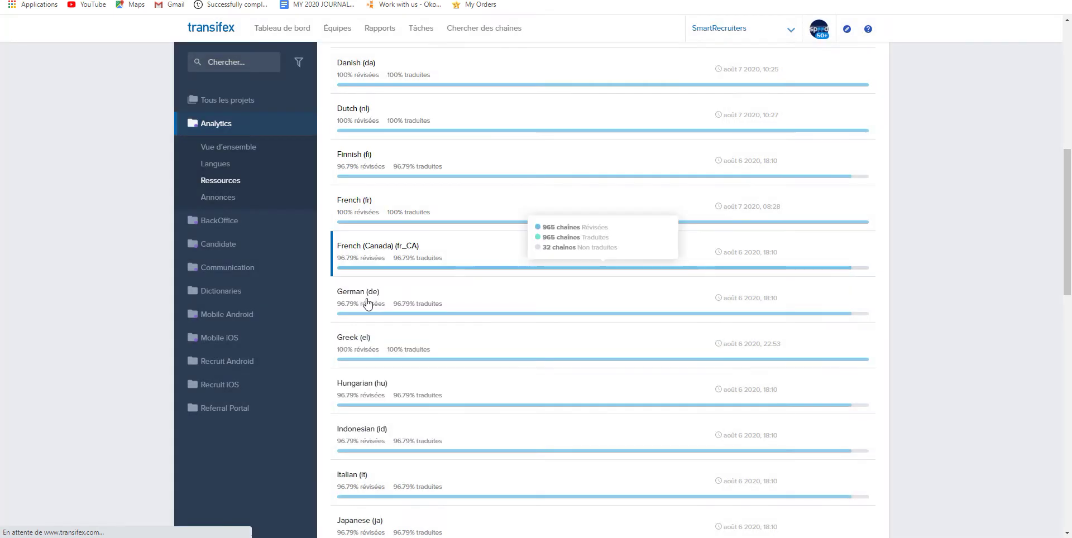
{"action": "left_click", "coordinate": [457, 259]}
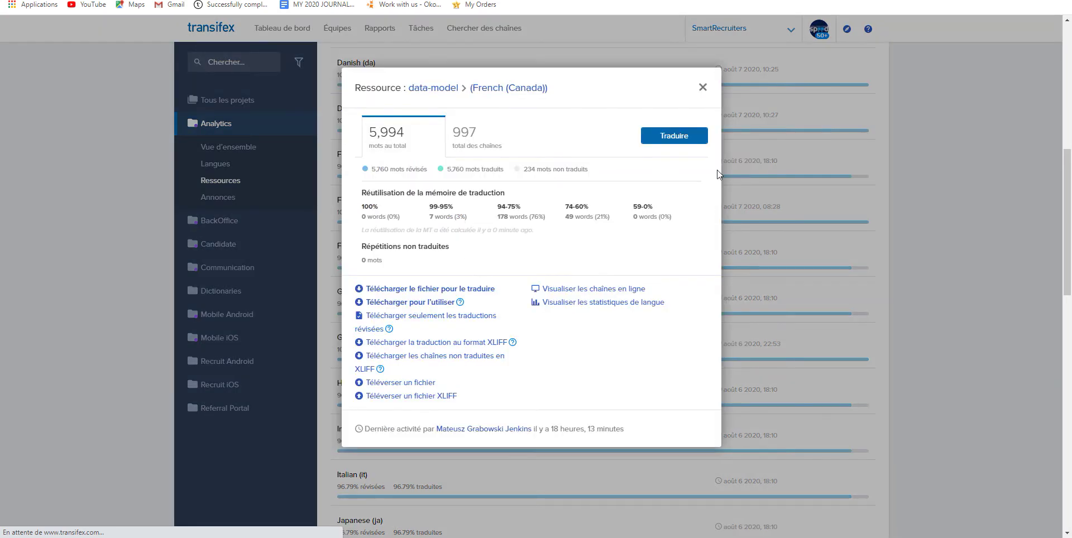
{"action": "left_click", "coordinate": [681, 138]}
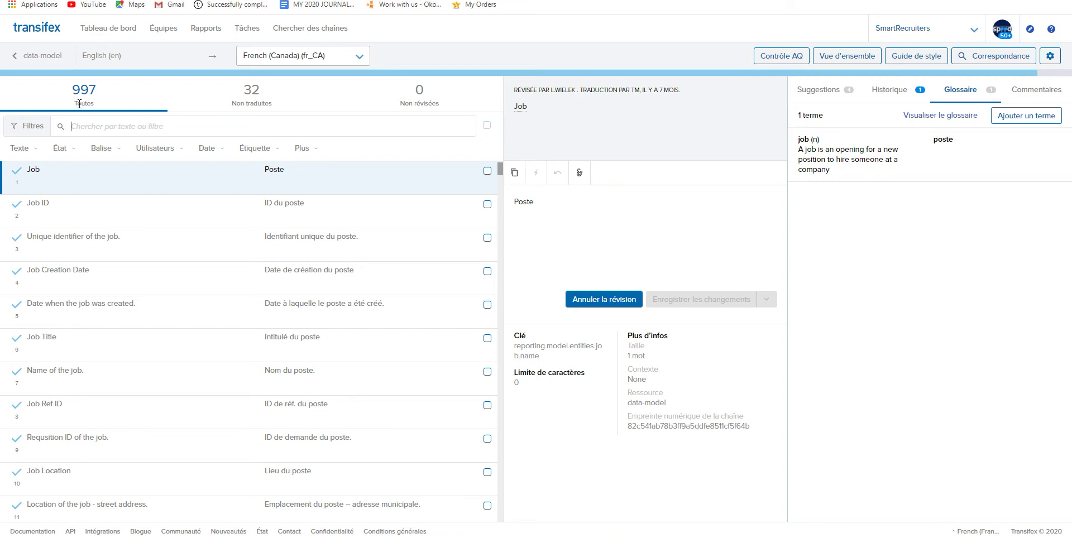
Step: Filter the string list to show only the untranslated strings
{"action": "mouse_move", "coordinate": [83, 105]}
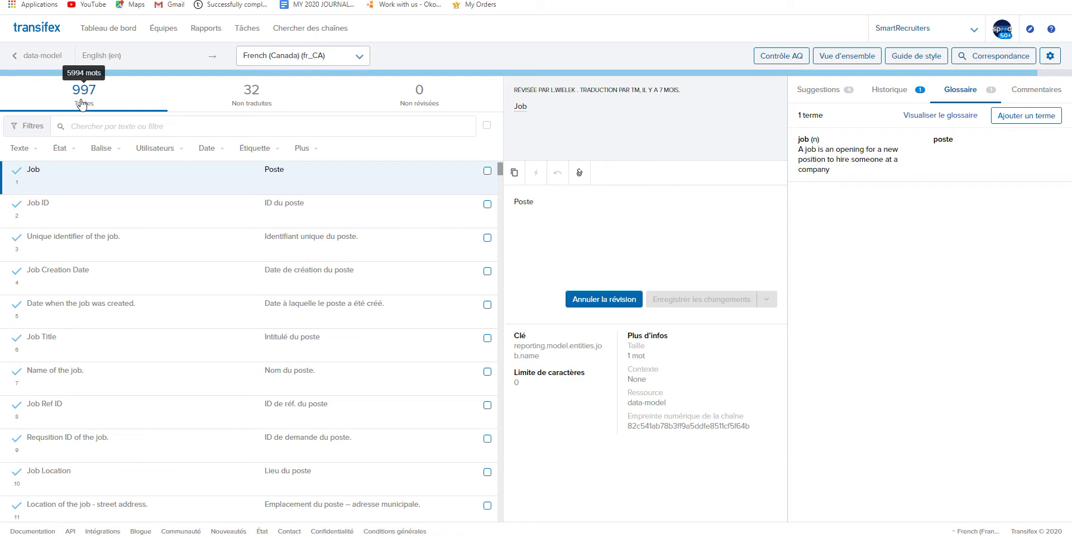
{"action": "left_click", "coordinate": [253, 96]}
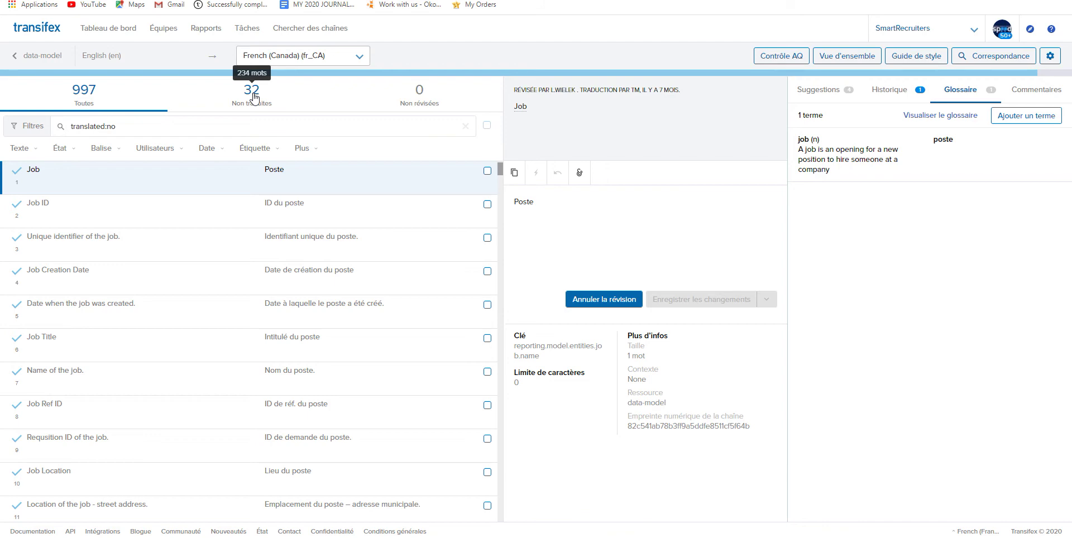
{"action": "left_click", "coordinate": [252, 95]}
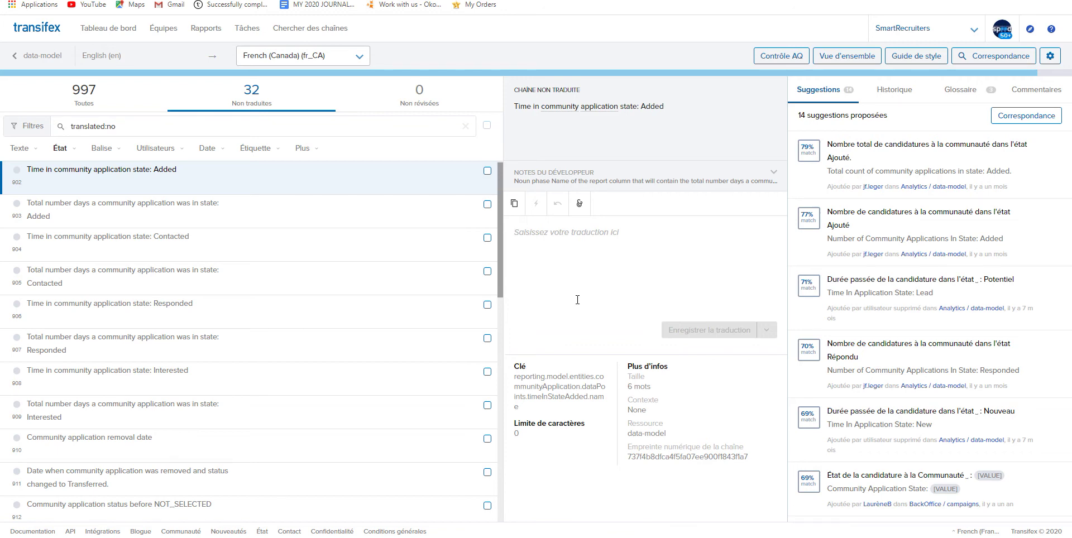
Step: Review the developer notes, history and translation suggestions for the string "Time in community application state: Added"
{"action": "mouse_move", "coordinate": [539, 187]}
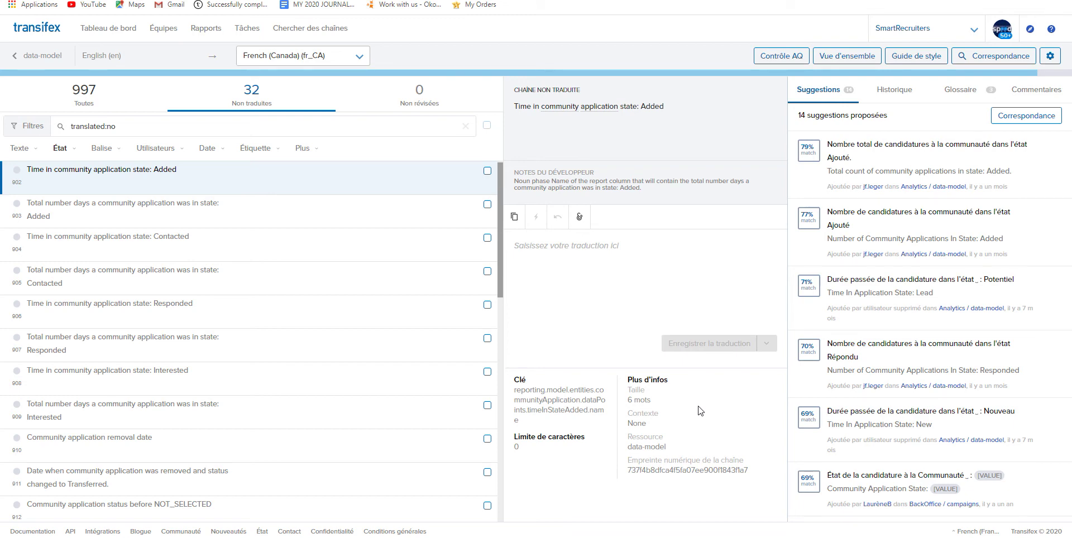
{"action": "left_click", "coordinate": [569, 251]}
{"action": "left_click", "coordinate": [871, 95]}
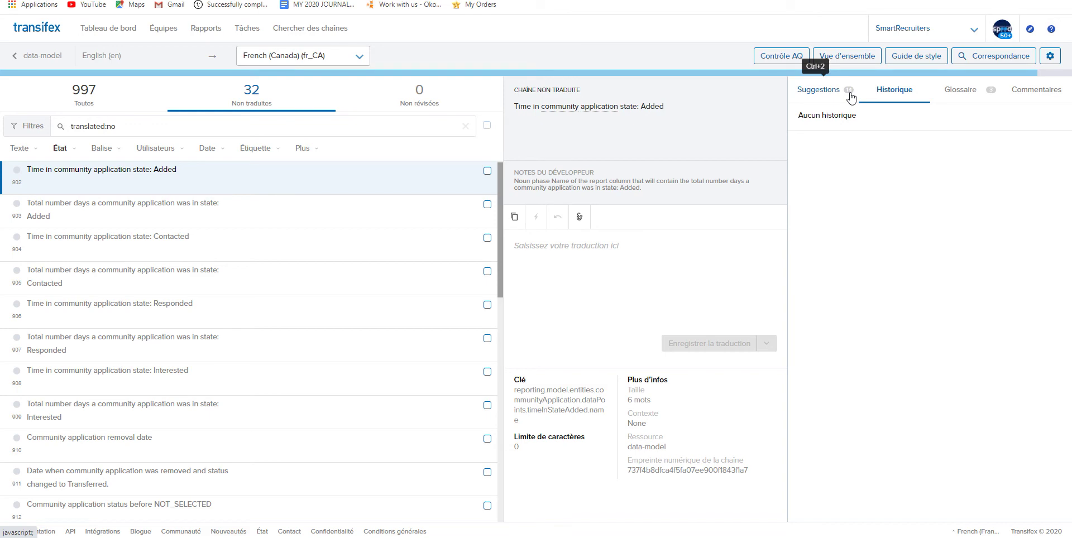
{"action": "left_click", "coordinate": [850, 98]}
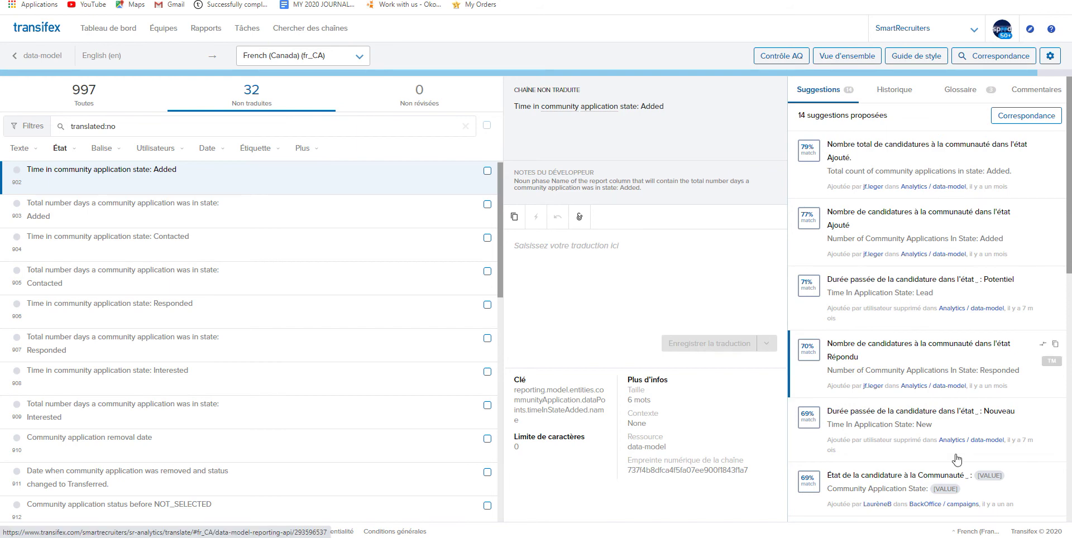
{"action": "scroll", "coordinate": [956, 459], "scroll_direction": "down", "scroll_amount": 4}
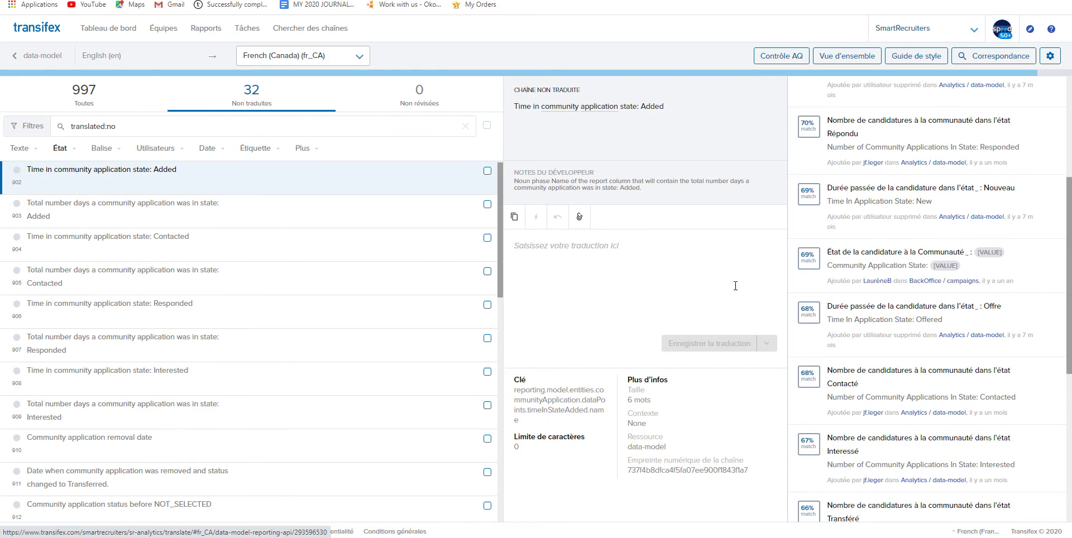
{"action": "scroll", "coordinate": [903, 419], "scroll_direction": "up", "scroll_amount": 3}
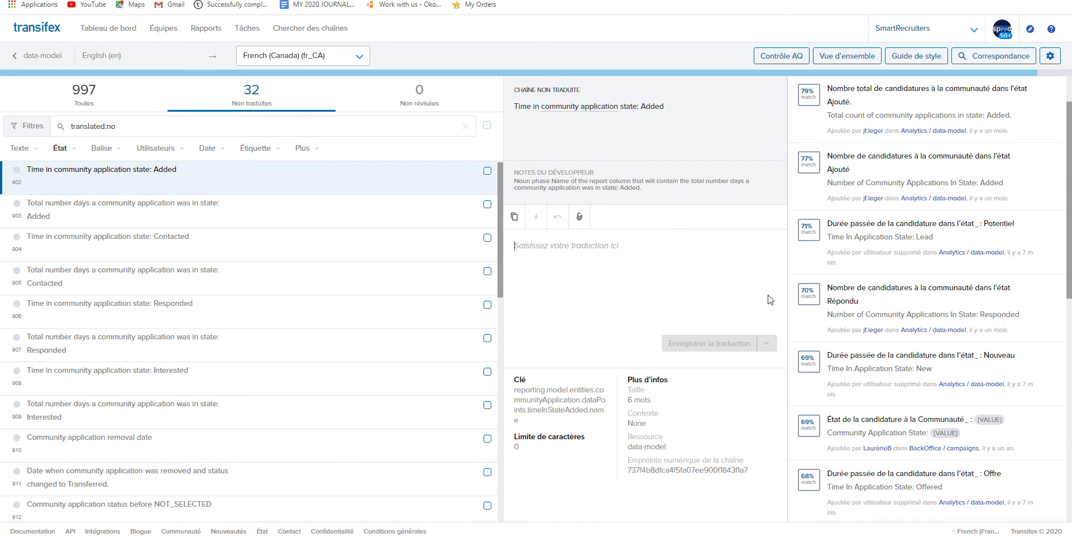
Step: Copy the accented capital "É" from the "État de la candidature à la Communauté" suggestion into the empty translation field
{"action": "left_click", "coordinate": [580, 219]}
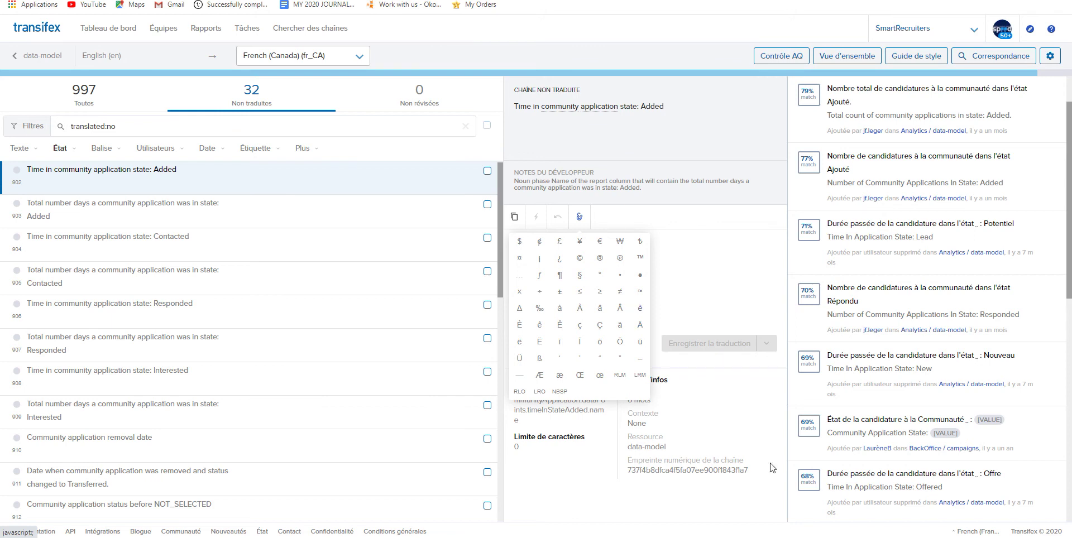
{"action": "left_click_drag", "start_coordinate": [831, 420], "coordinate": [827, 420]}
{"action": "key", "text": "ctrl+c"}
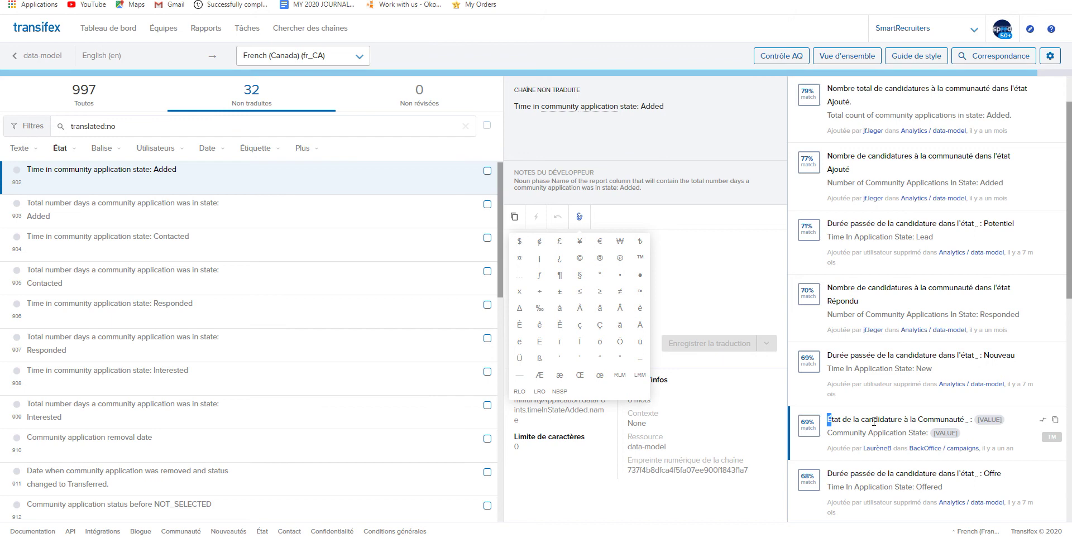
{"action": "left_click", "coordinate": [526, 247]}
{"action": "key", "text": "ctrl+v"}
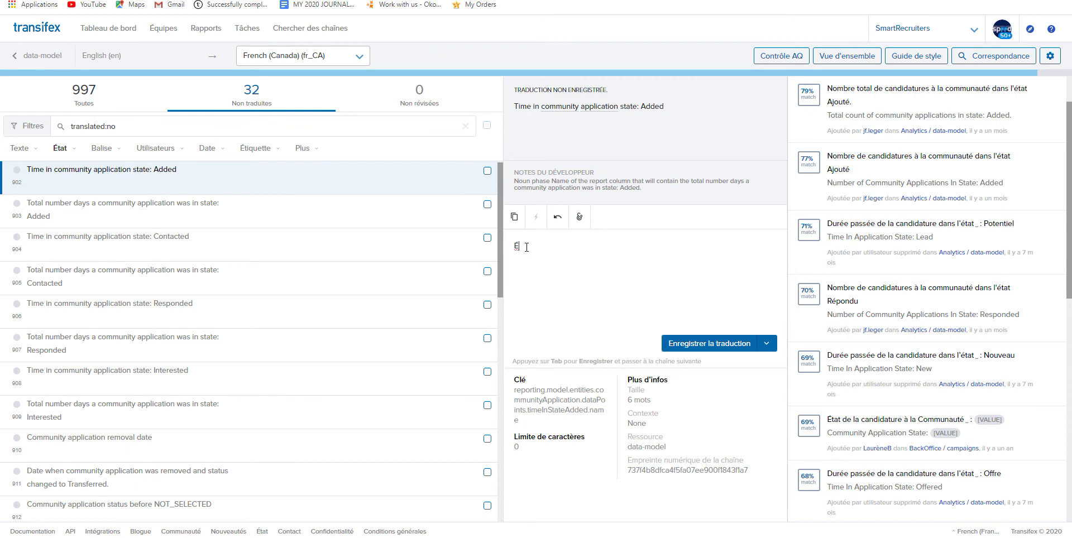
Step: Complete the translation as "État de la candidature à la communauté en temps réel : Ajouté", with a non-breaking space before the colon
{"action": "type", "text": "tat de la candidature à la communauté"}
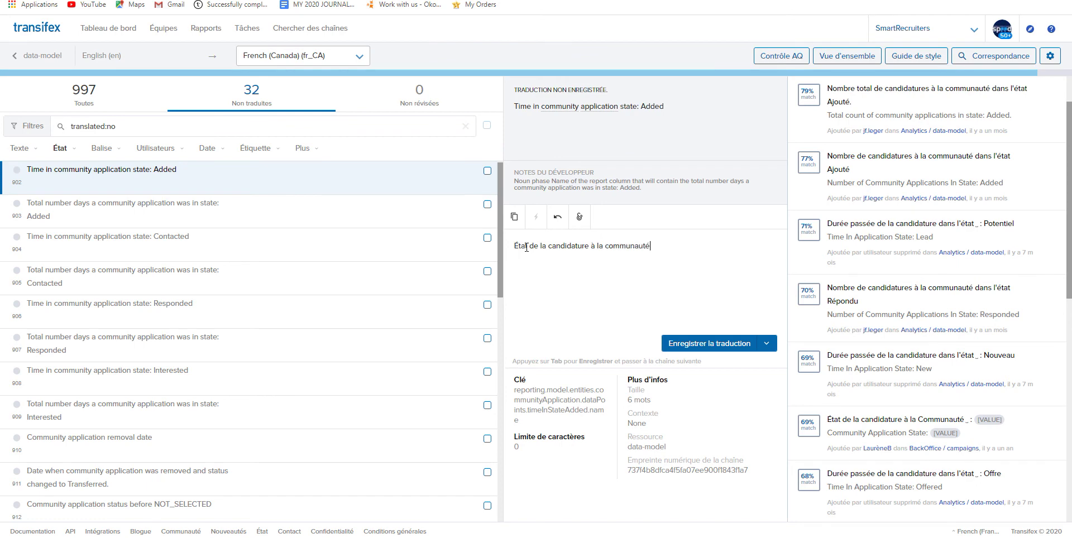
{"action": "type", "text": " en temps réel"}
{"action": "left_click", "coordinate": [580, 220]}
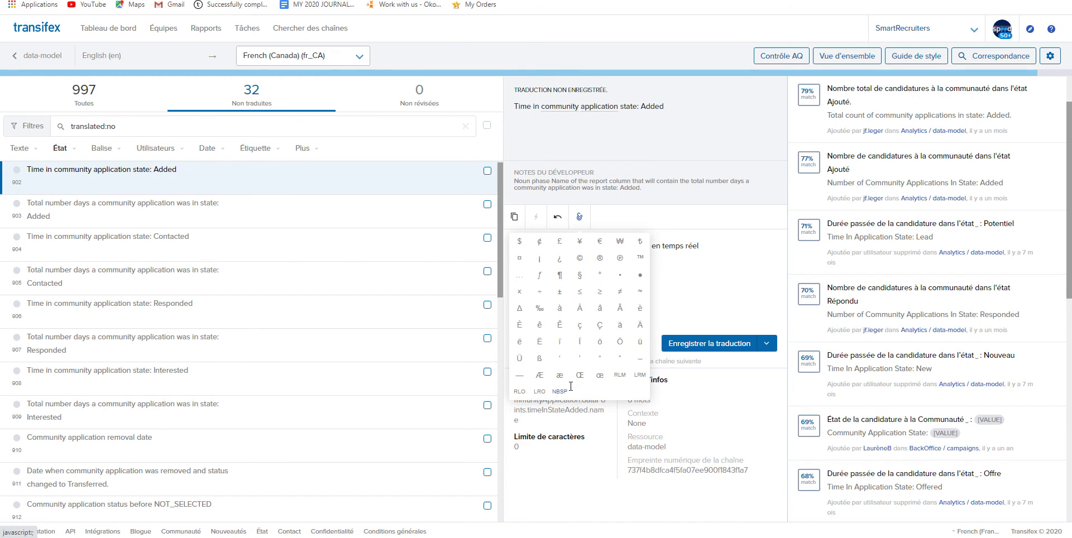
{"action": "left_click", "coordinate": [561, 391]}
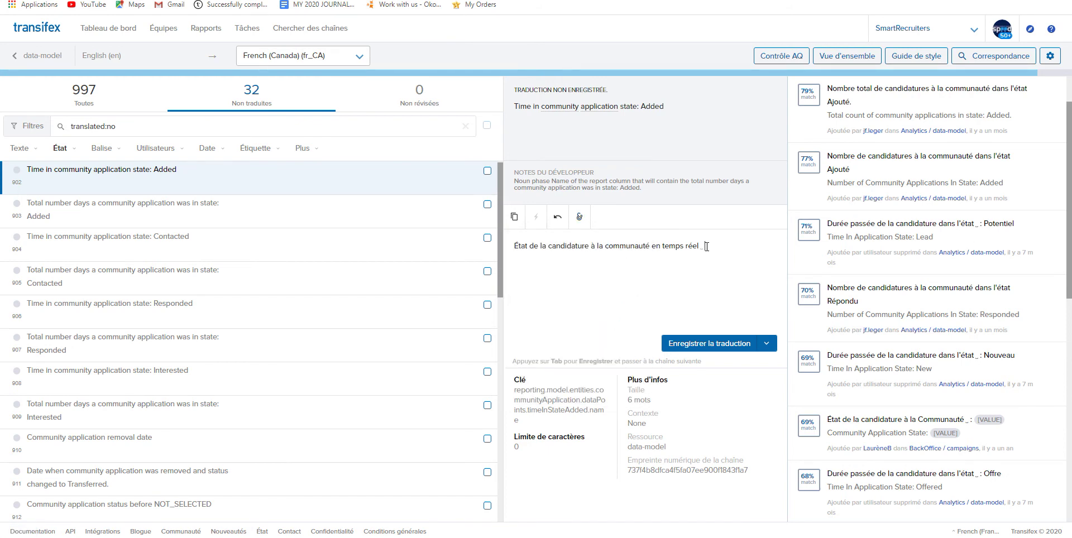
{"action": "type", "text": ": A"}
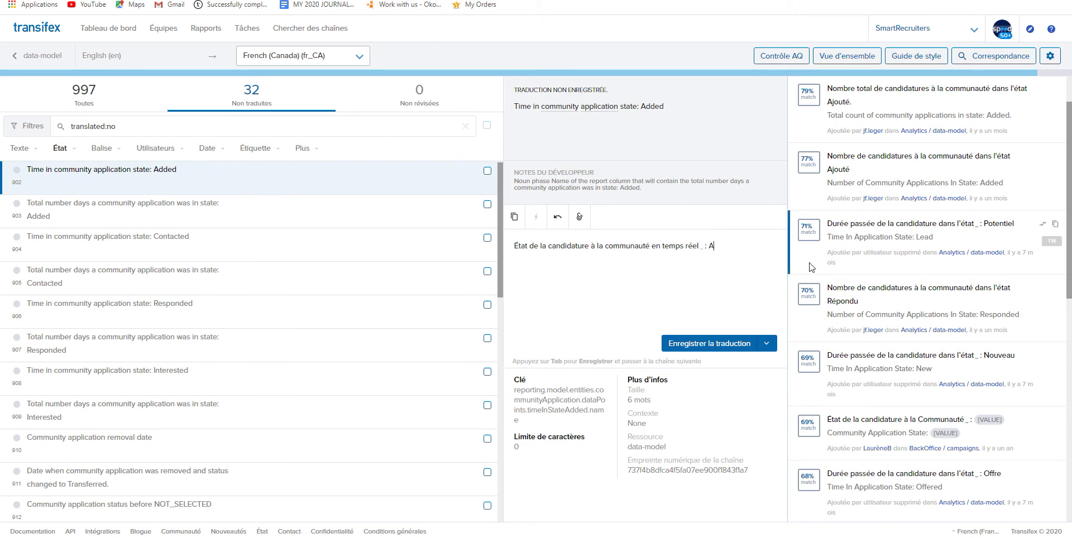
{"action": "type", "text": "jouté"}
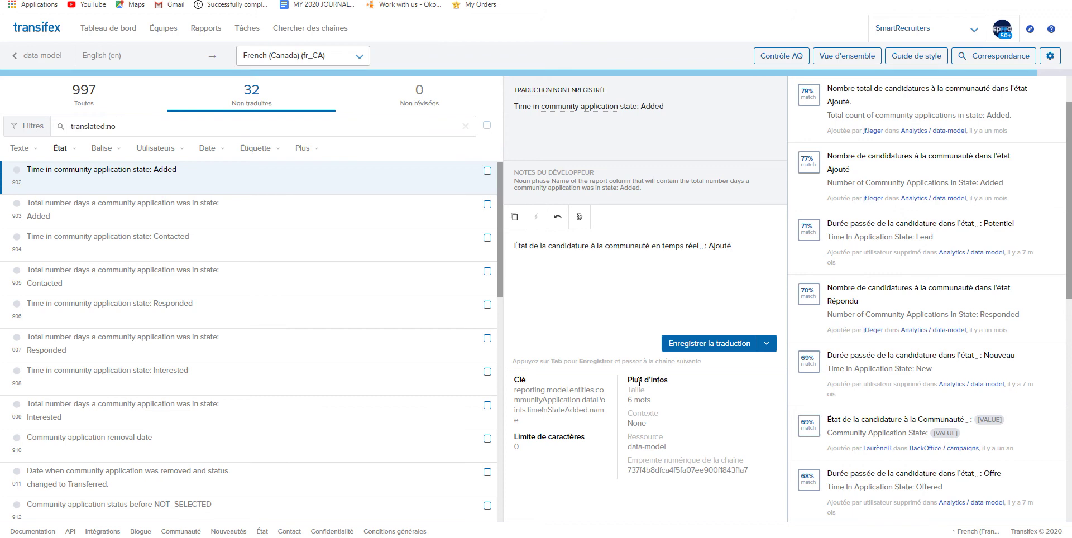
Step: Clear the translation field, re-enter "État de la candidature à la communauté en temps réel : Ajouté" and save the translation
{"action": "key", "text": "ctrl+a"}
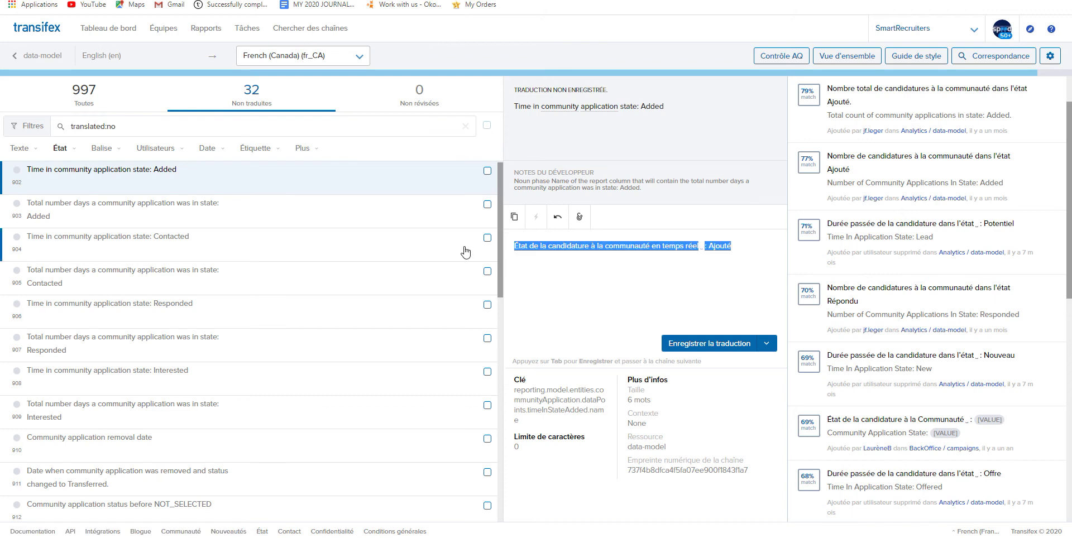
{"action": "key", "text": "BackSpace"}
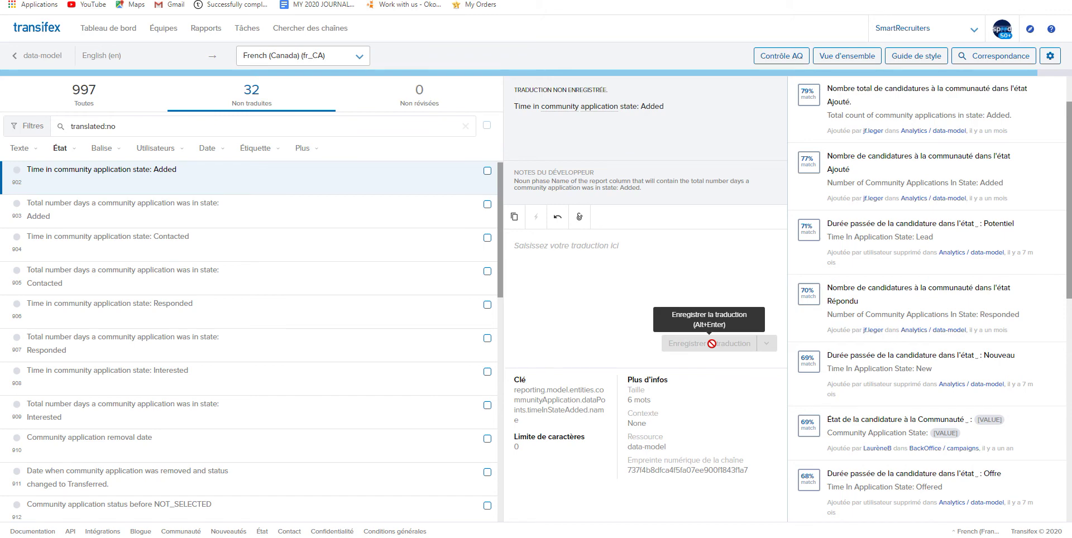
{"action": "type", "text": "État de la candidature à la communauté en temps réel : Ajouté"}
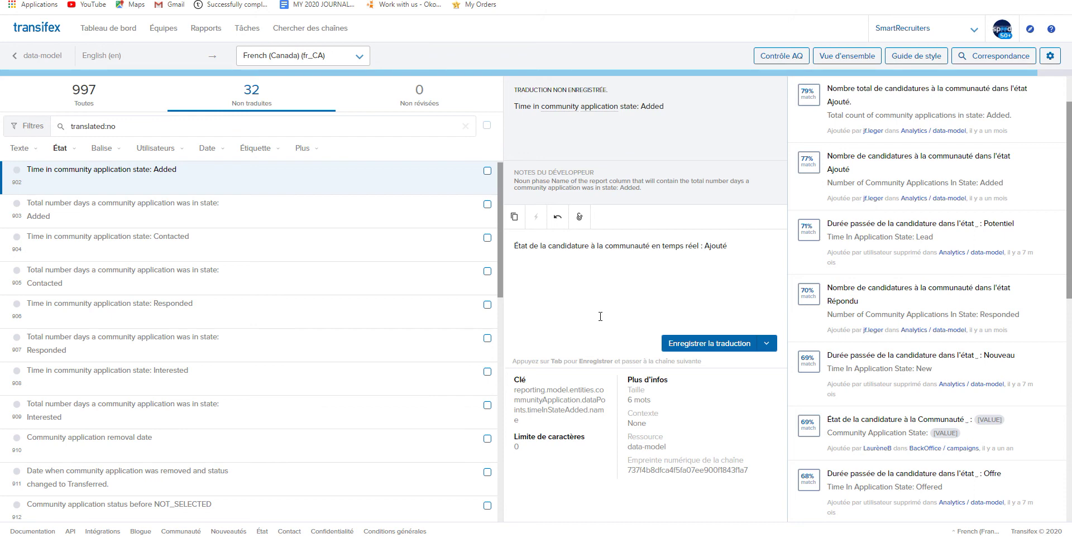
{"action": "left_click", "coordinate": [730, 345]}
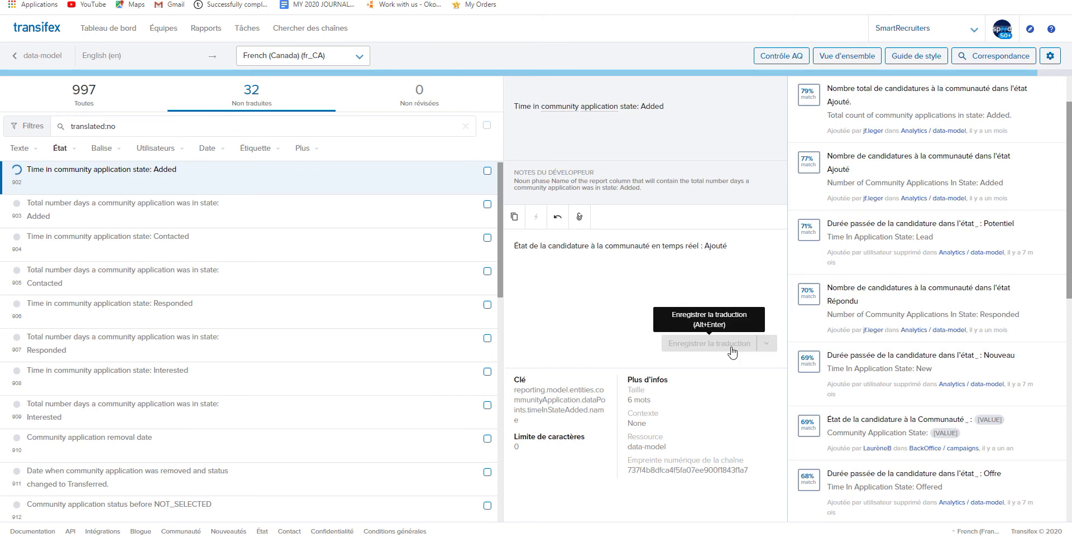
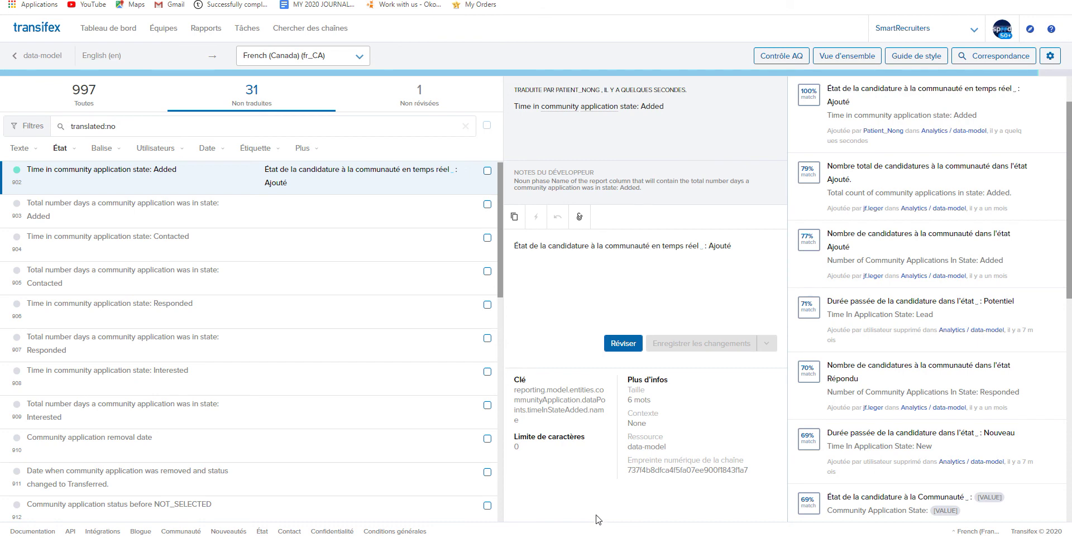
Step: Switch to the SPEED EXPERTISE CONTENT window in File Explorer and open the My Social Media Pictures folder
{"action": "mouse_move", "coordinate": [314, 537]}
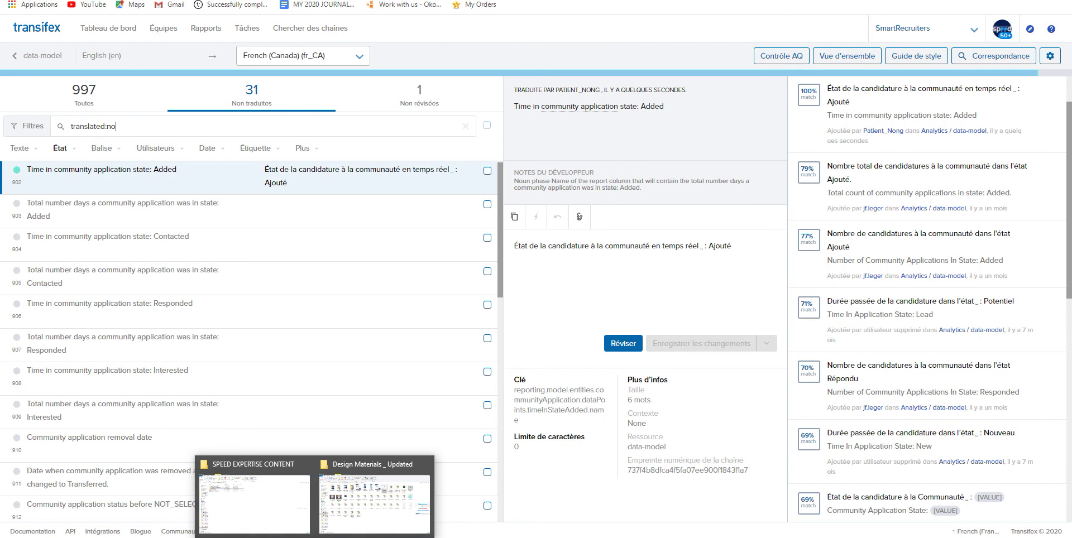
{"action": "left_click", "coordinate": [223, 496]}
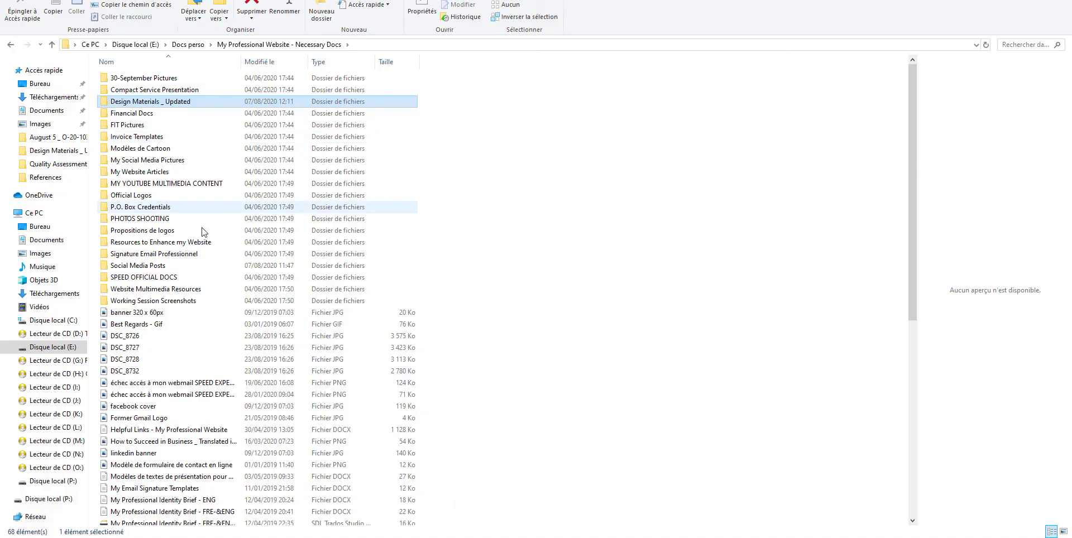
{"action": "double_click", "coordinate": [170, 161]}
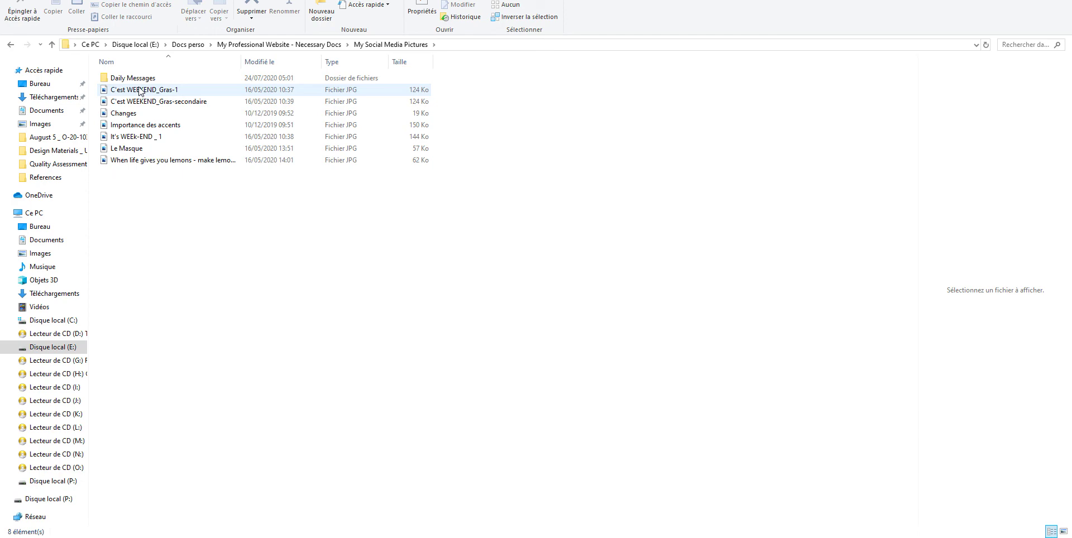
Step: Open the Social Media Posts folder under My Professional Website - Necessary Docs and open the Prospectus Coaching Autonomisation Traducteur _ ENG image in Photos
{"action": "key", "text": "alt+Up"}
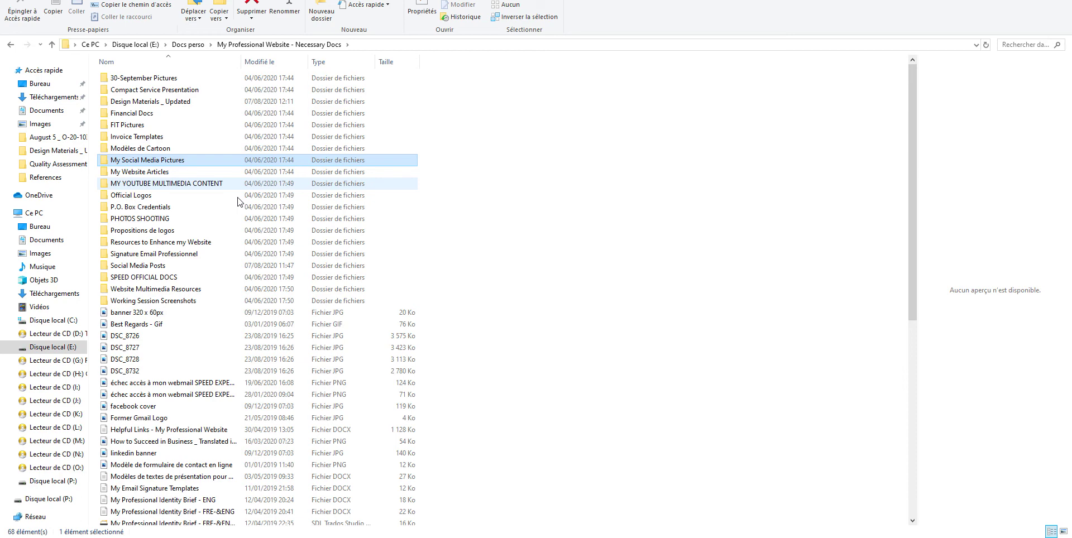
{"action": "double_click", "coordinate": [137, 266]}
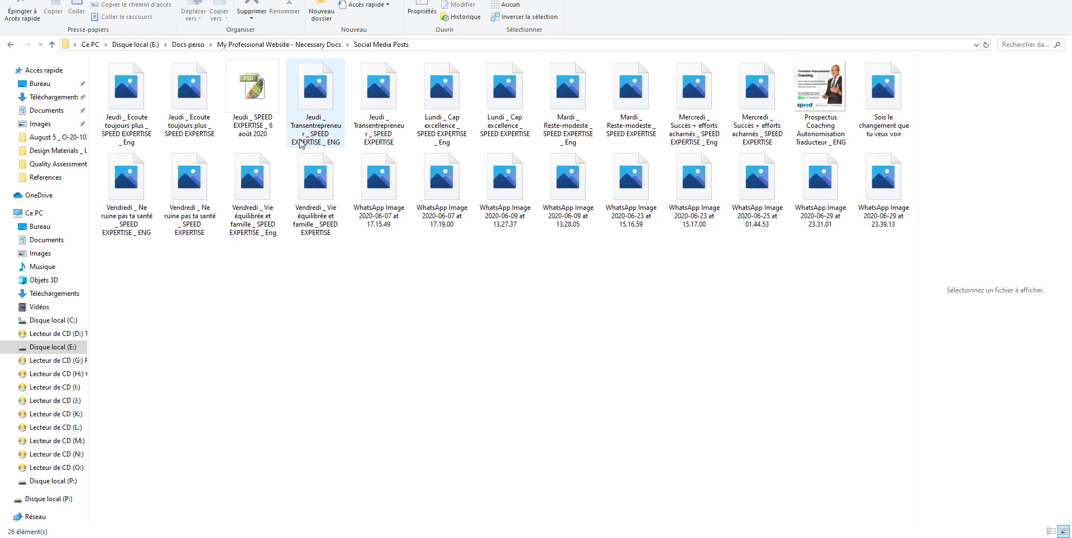
{"action": "left_click", "coordinate": [817, 118]}
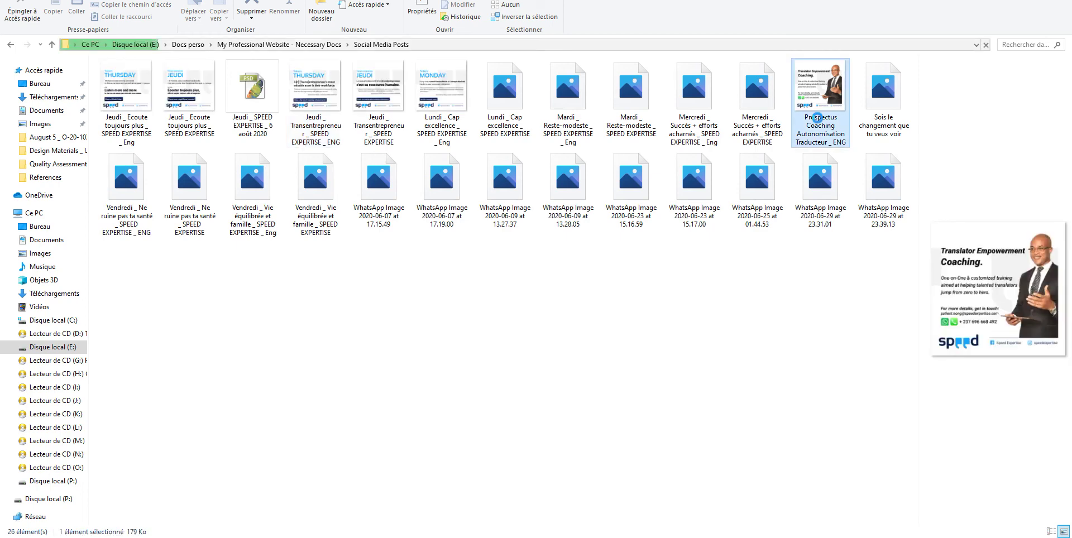
{"action": "right_click", "coordinate": [817, 118]}
{"action": "left_click", "coordinate": [550, 99]}
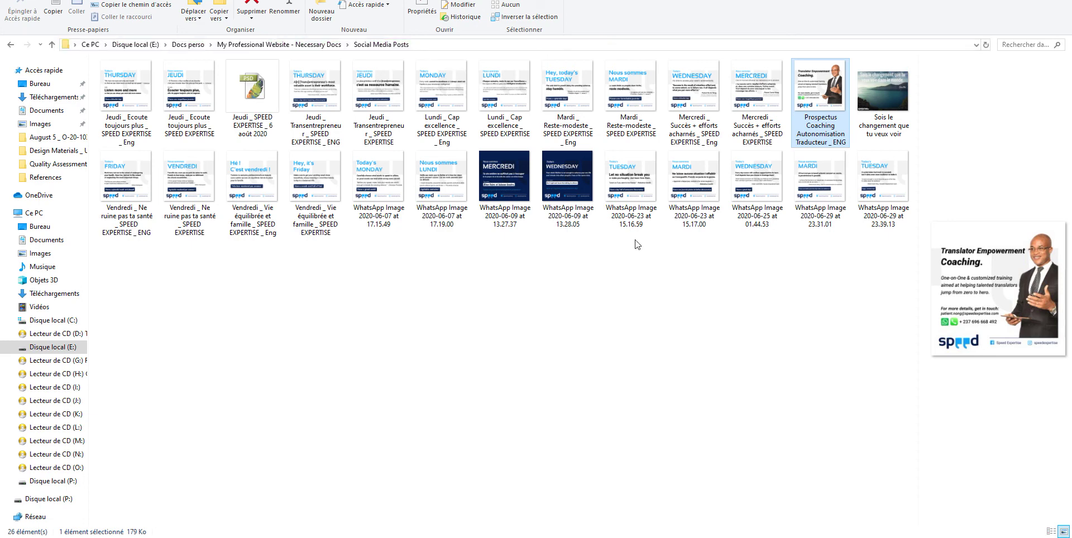
{"action": "mouse_move", "coordinate": [779, 537]}
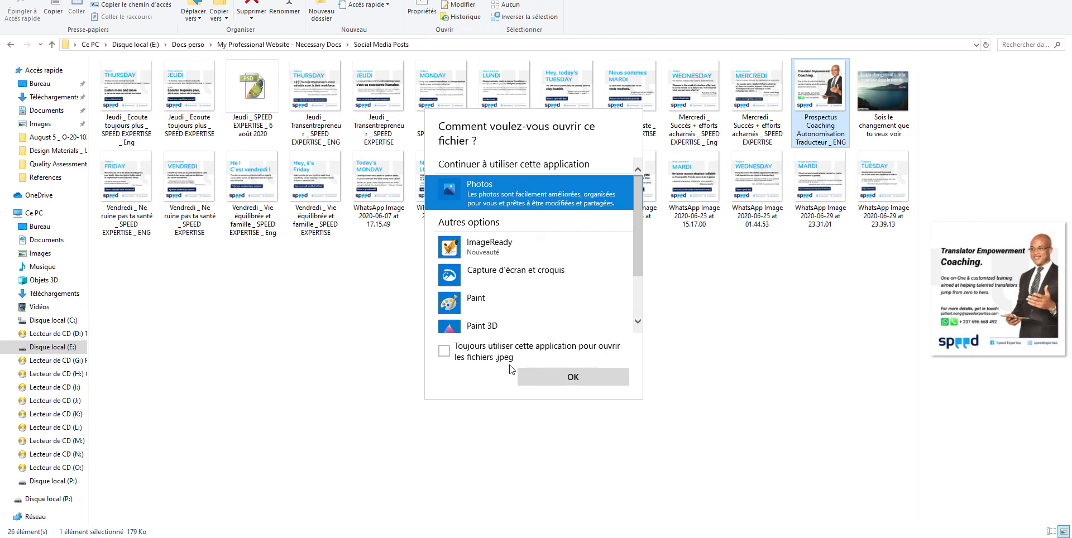
{"action": "left_click", "coordinate": [405, 255]}
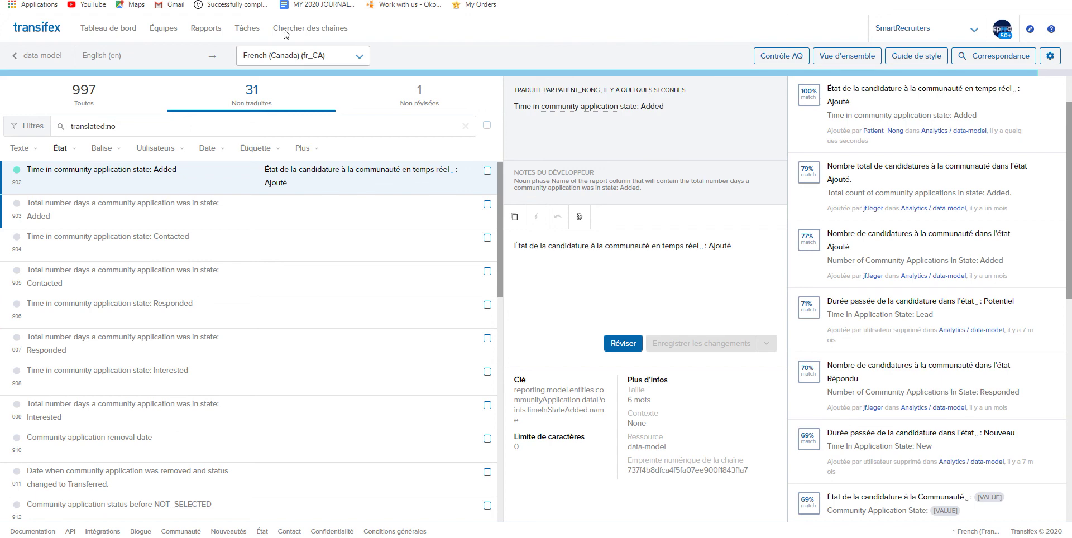
Step: Return to the Transifex editor, check the French translation of "Time in community application state: Added" and mark it as reviewed
{"action": "key", "text": "ctrl+Tab"}
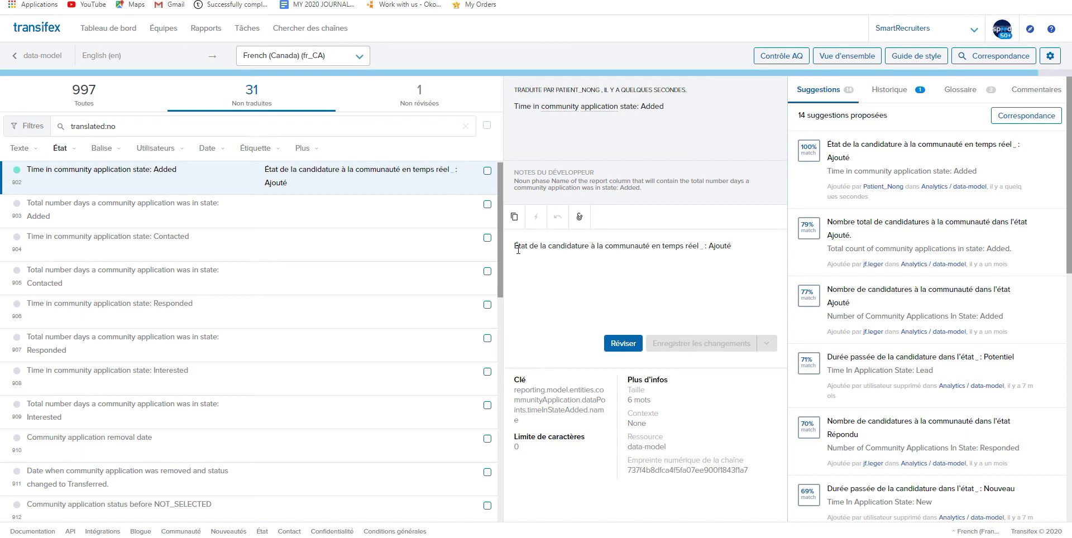
{"action": "left_click_drag", "start_coordinate": [518, 249], "coordinate": [611, 251]}
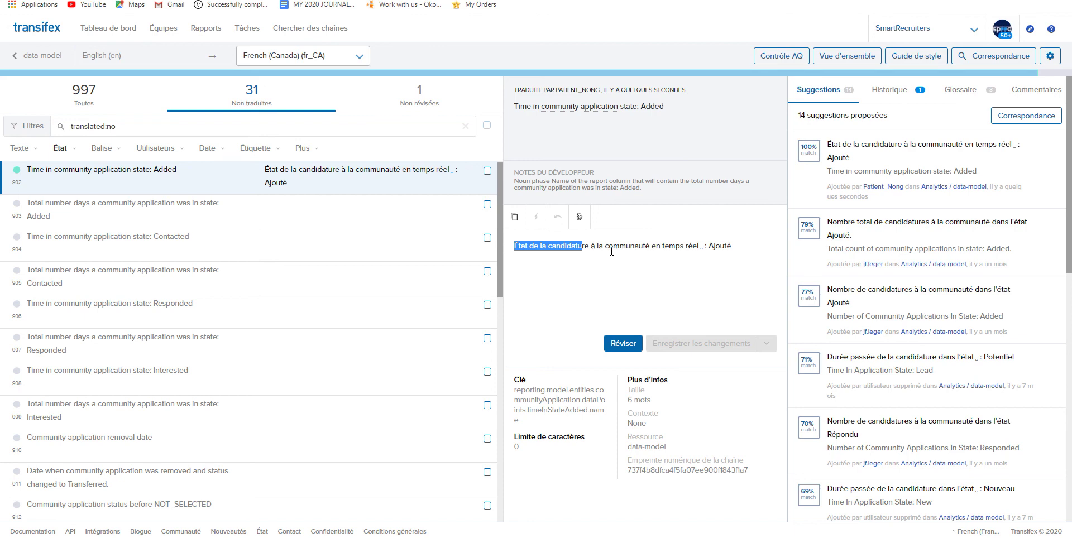
{"action": "left_click", "coordinate": [766, 244]}
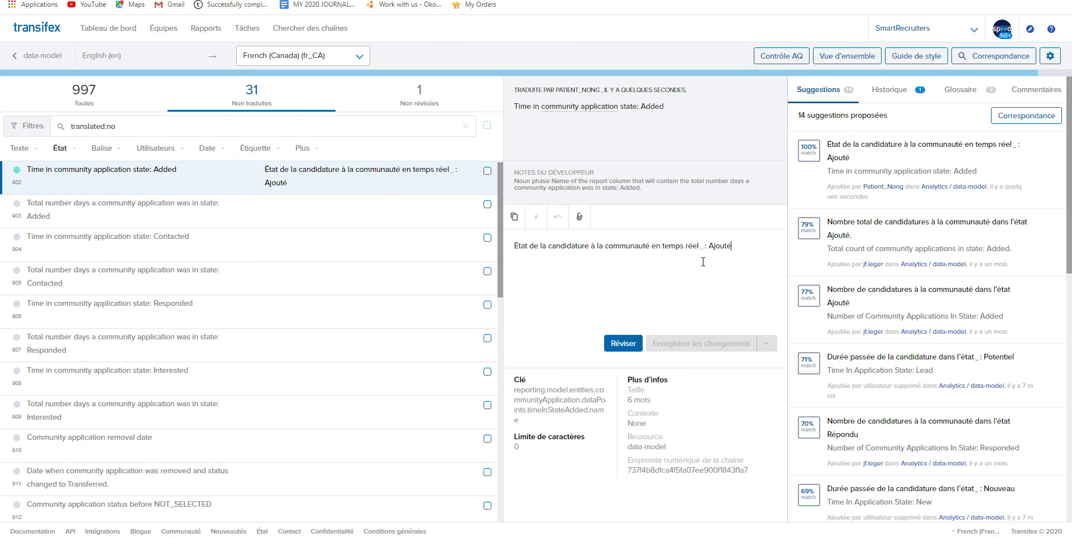
{"action": "key", "text": "ctrl+shift+Return"}
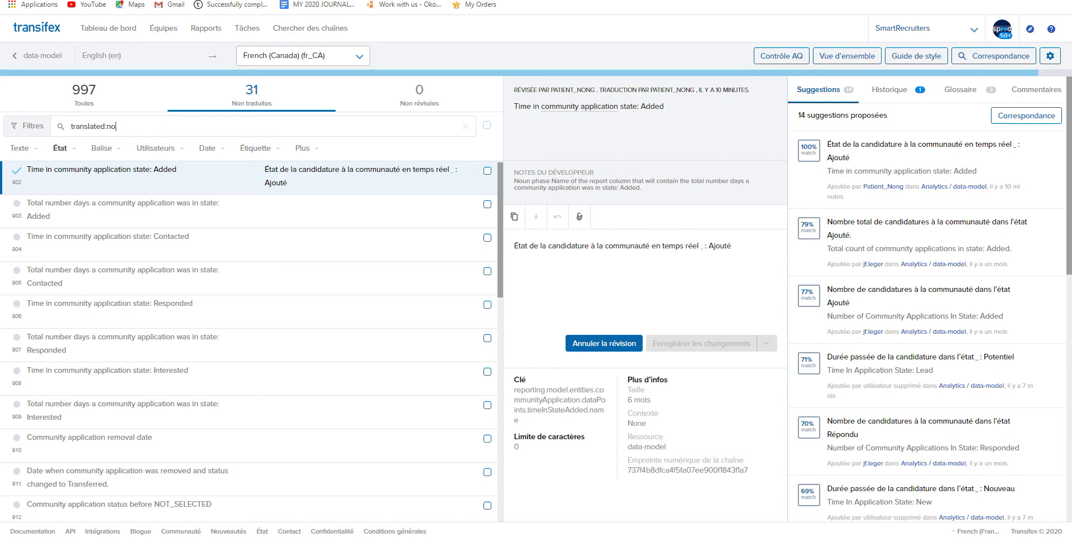
Step: Switch to the Photos window showing the Translator Empowerment Coaching prospectus
{"action": "key", "text": "alt+Tab"}
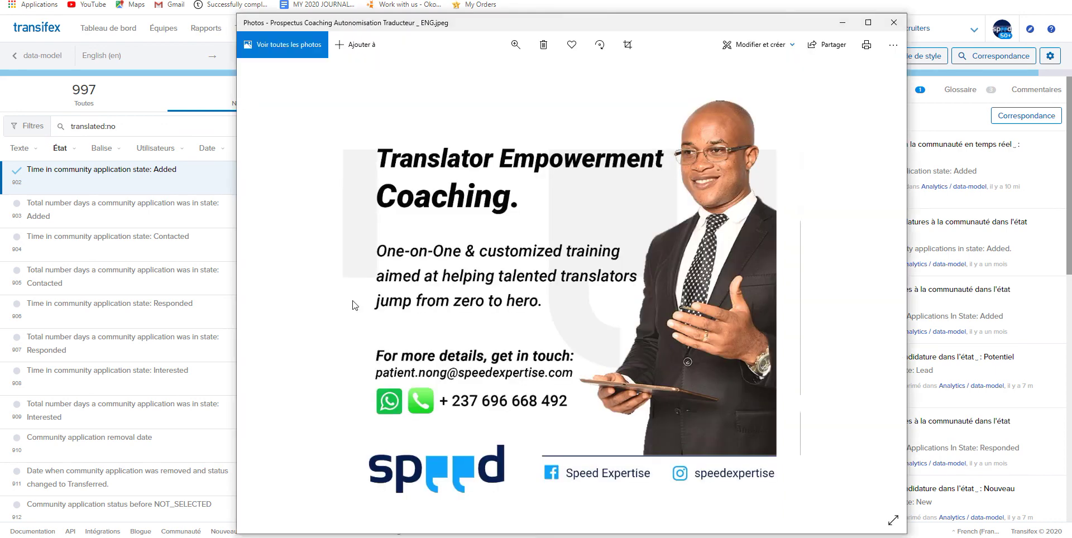